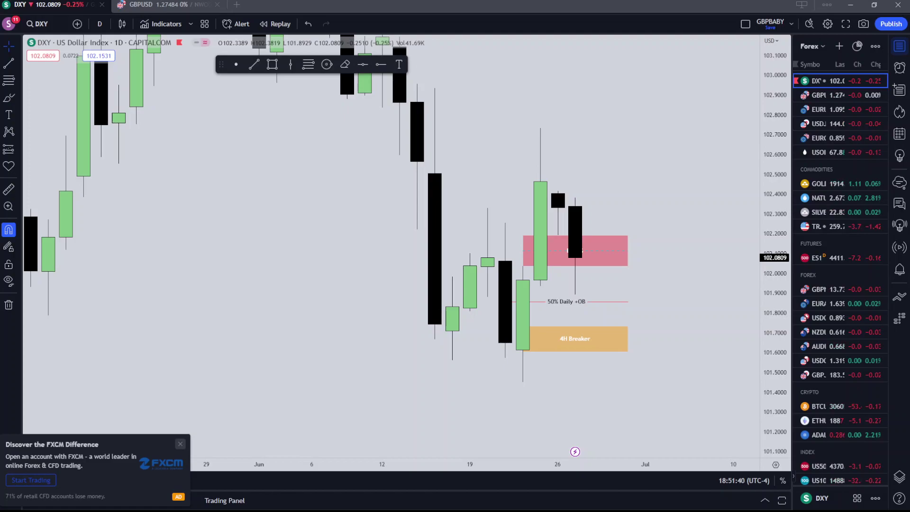
Switch the DXY chart to the 4-hour timeframe and examine the candles around the 4H Breaker zone.
drag(591, 243, 460, 255)
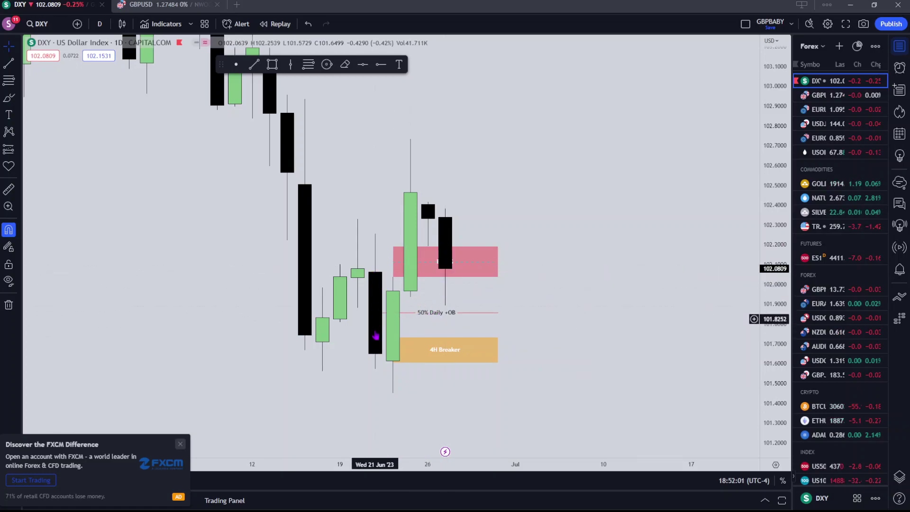
click(100, 24)
click(156, 293)
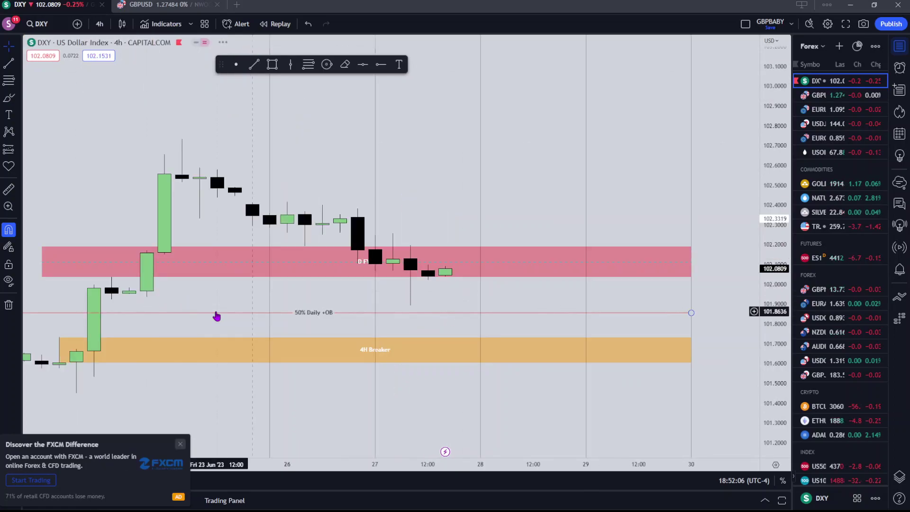
scroll(223, 316, down, 2)
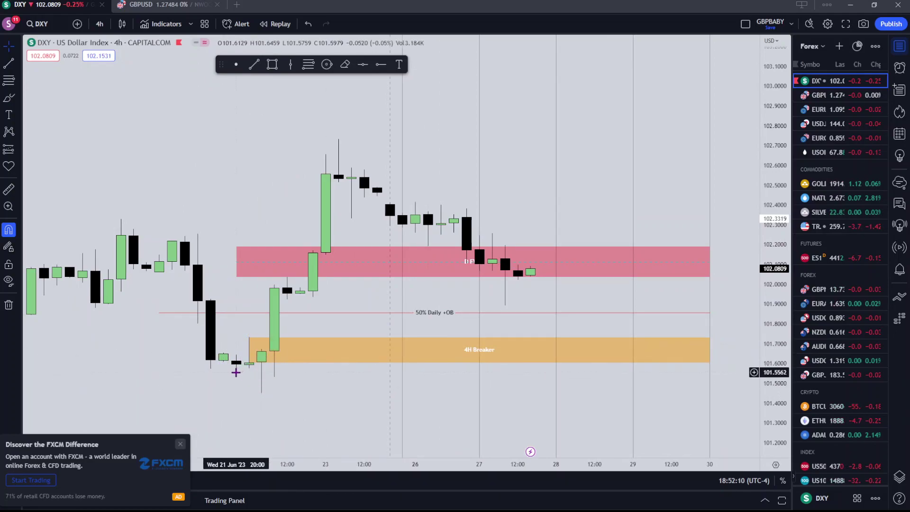
drag(763, 322, 763, 57)
drag(308, 446, 369, 160)
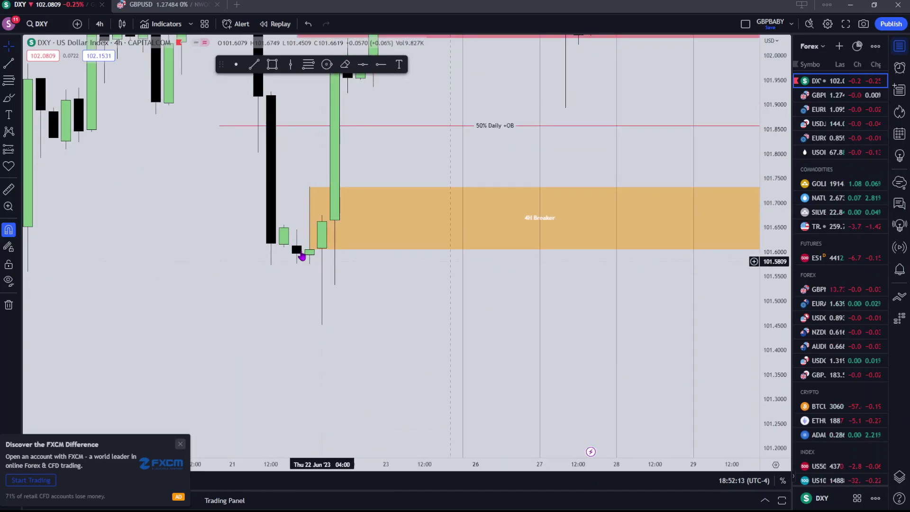
On the 1-hour DXY chart, draw a thin rectangle inside the 4H Breaker with its upper edge at about 101.70, extended to late 29 June.
click(100, 24)
click(127, 251)
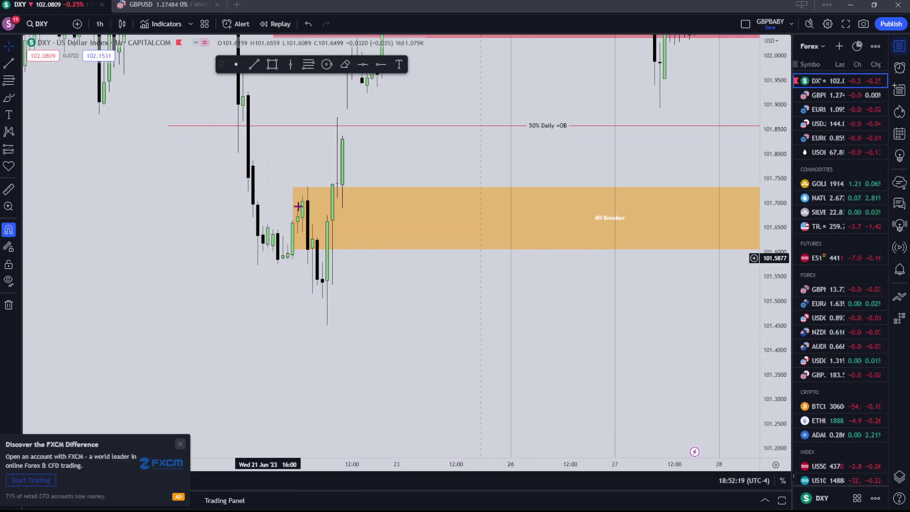
drag(395, 314, 315, 337)
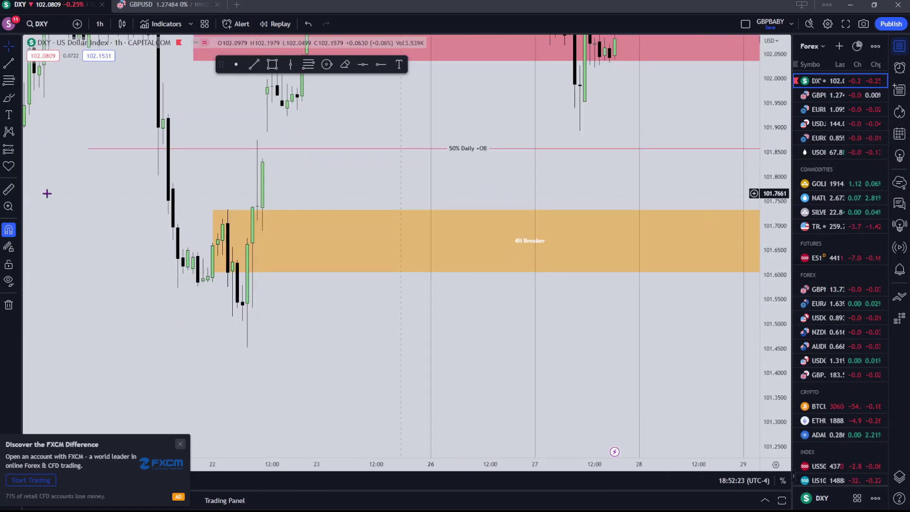
click(17, 100)
click(53, 136)
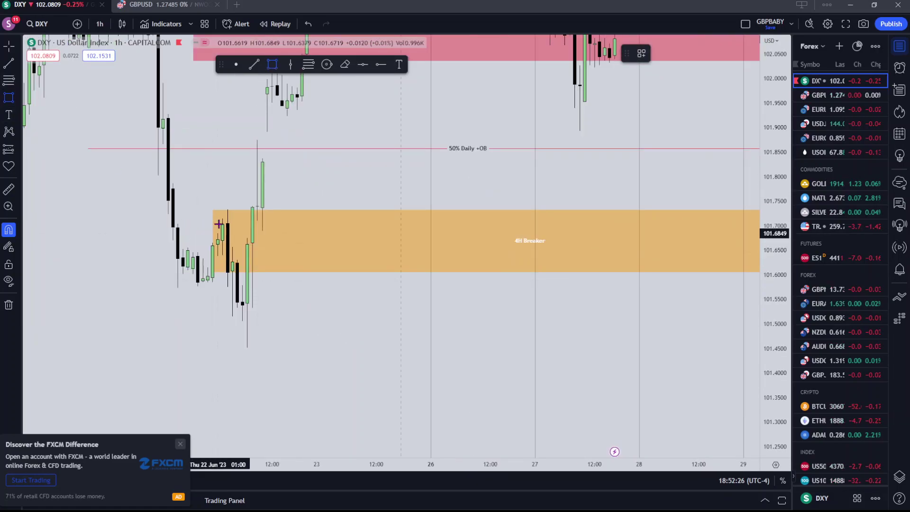
drag(223, 224, 225, 243)
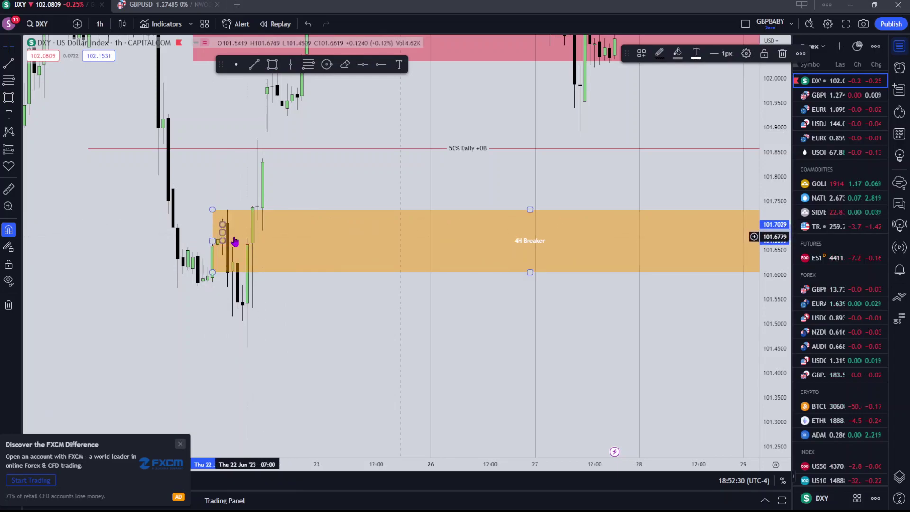
drag(223, 232, 582, 231)
drag(533, 315, 287, 360)
click(331, 278)
drag(331, 278, 575, 276)
Draw a rectangle over the price gap below the D FVG, from about 101.83 to 101.97, and extend it to 29 June.
drag(555, 234, 622, 386)
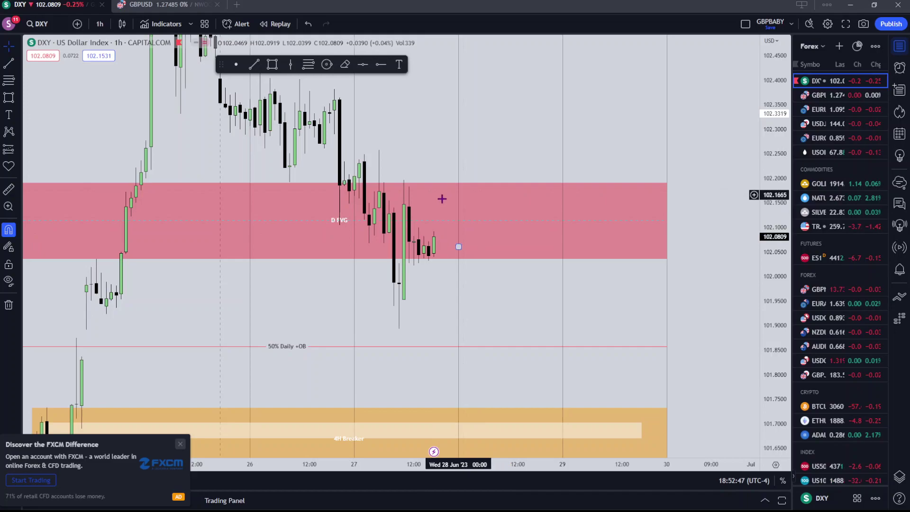
click(453, 228)
click(454, 264)
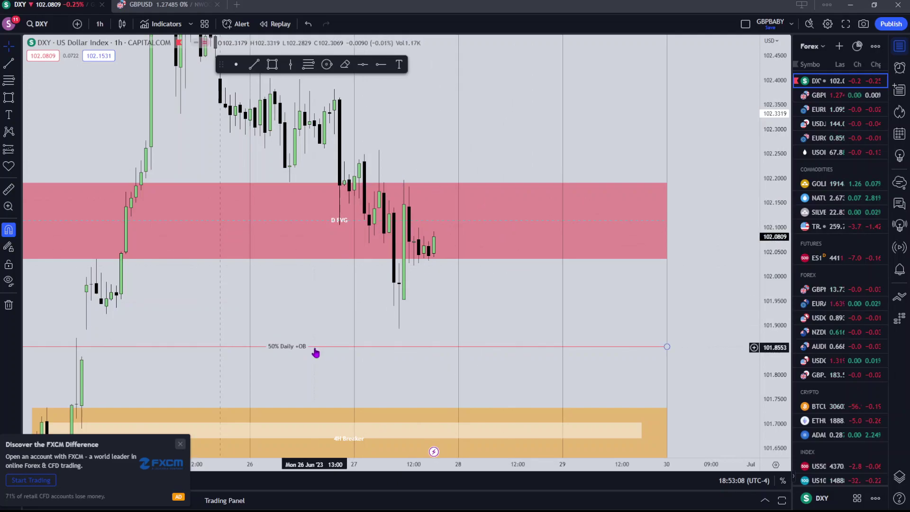
drag(303, 354, 372, 345)
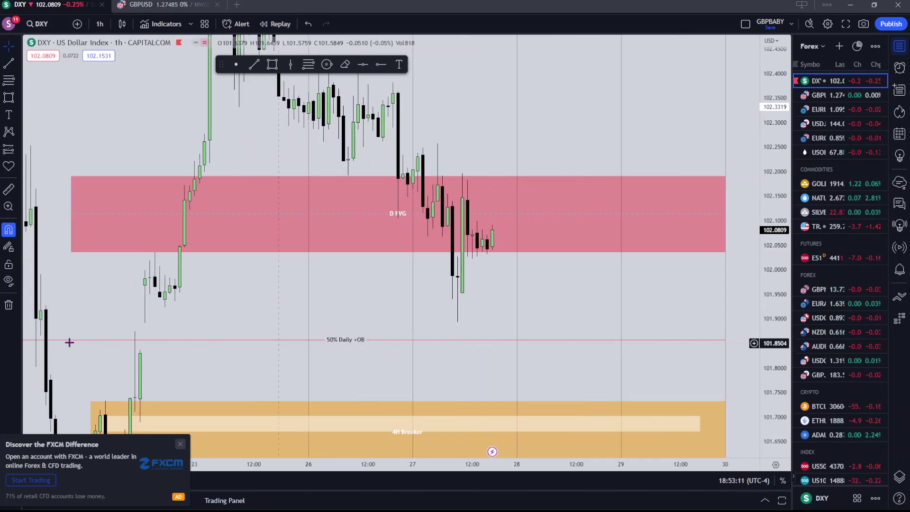
drag(107, 354, 119, 299)
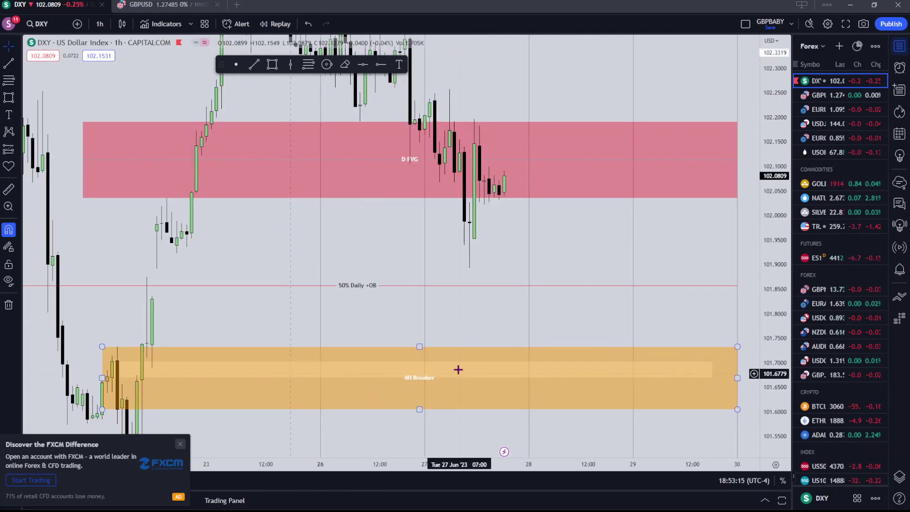
drag(472, 328, 488, 366)
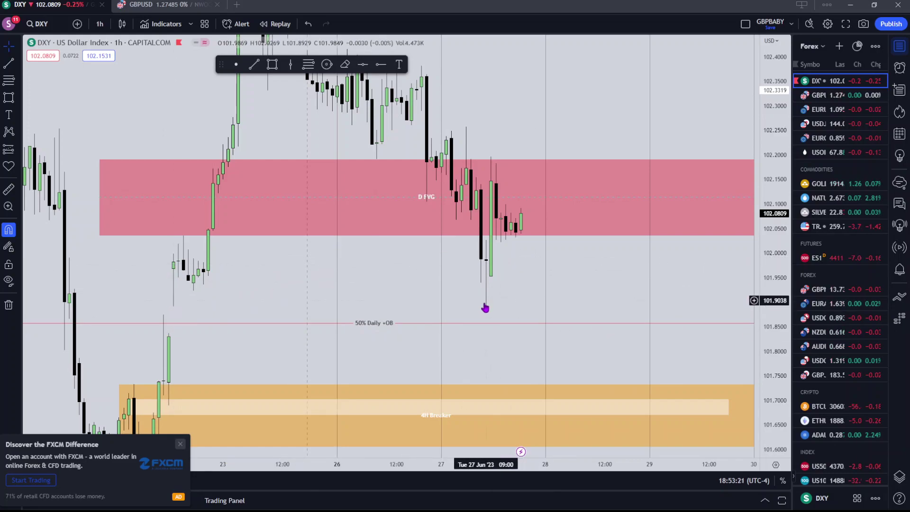
click(8, 98)
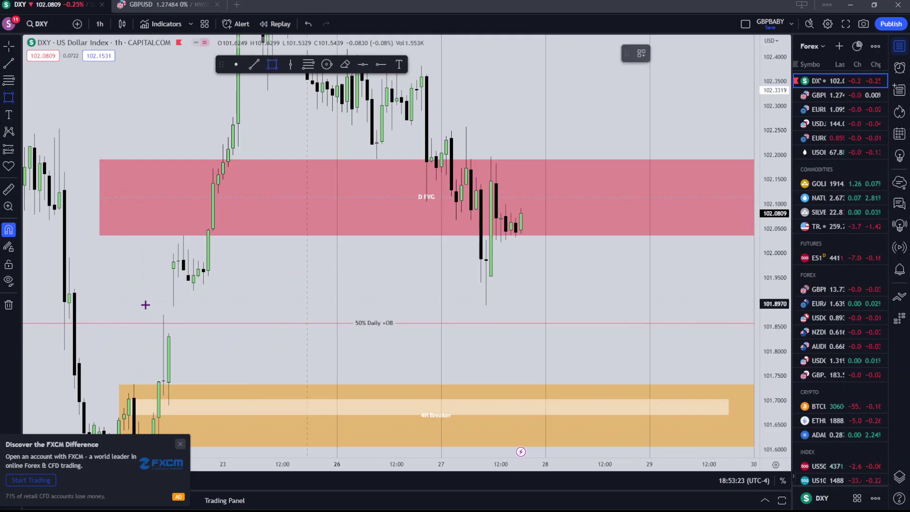
drag(170, 337, 172, 268)
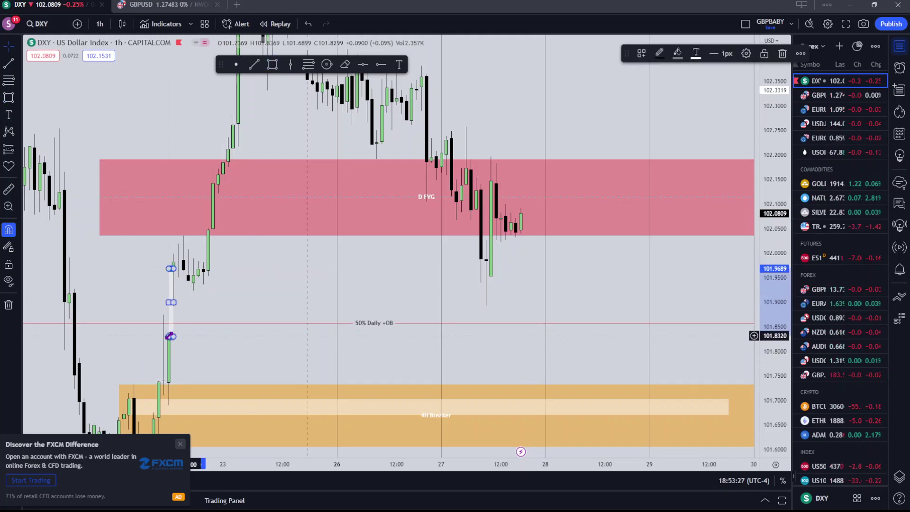
drag(171, 303, 650, 306)
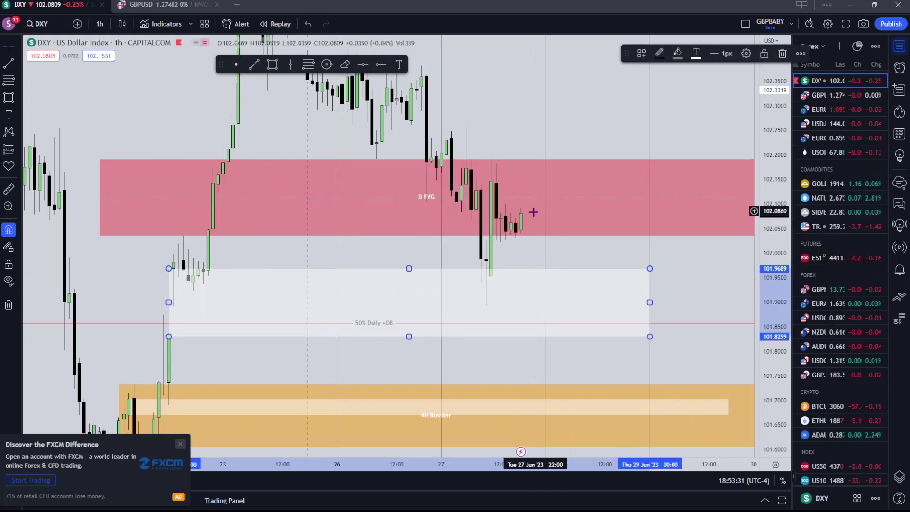
Examine the latest hourly DXY candles between the D FVG zone and the newly drawn gap rectangle.
drag(570, 258, 540, 265)
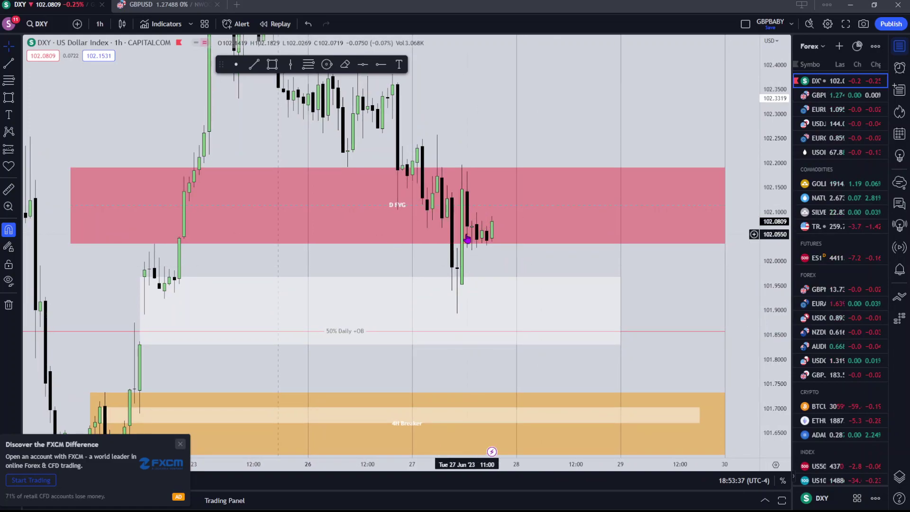
scroll(514, 254, up, 2)
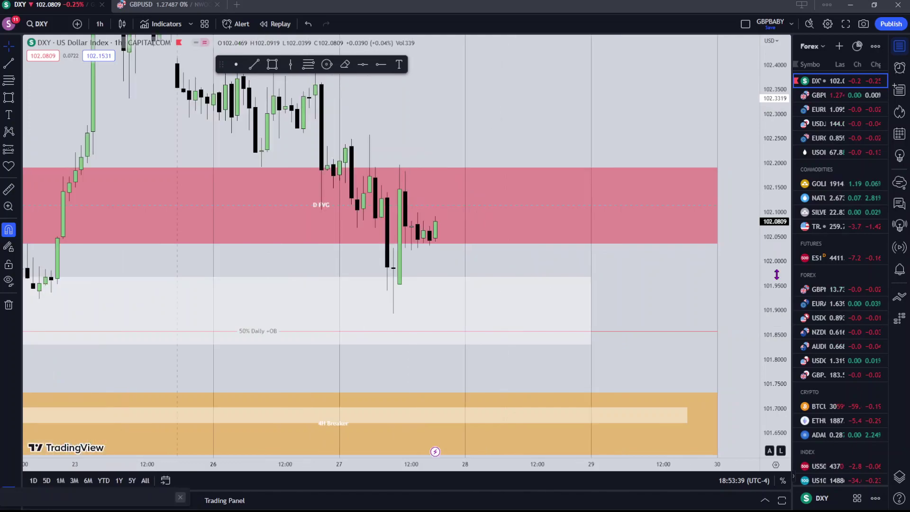
drag(772, 250, 771, 57)
scroll(610, 124, up, 2)
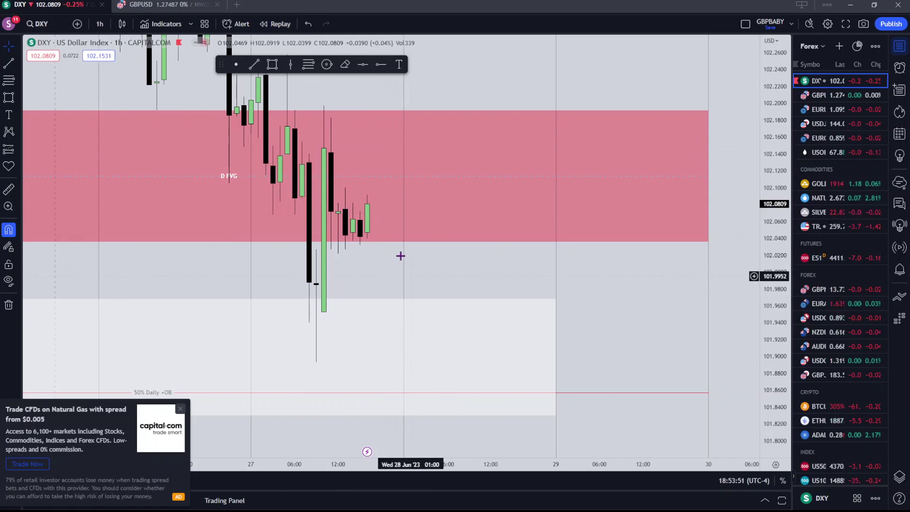
scroll(443, 307, down, 3)
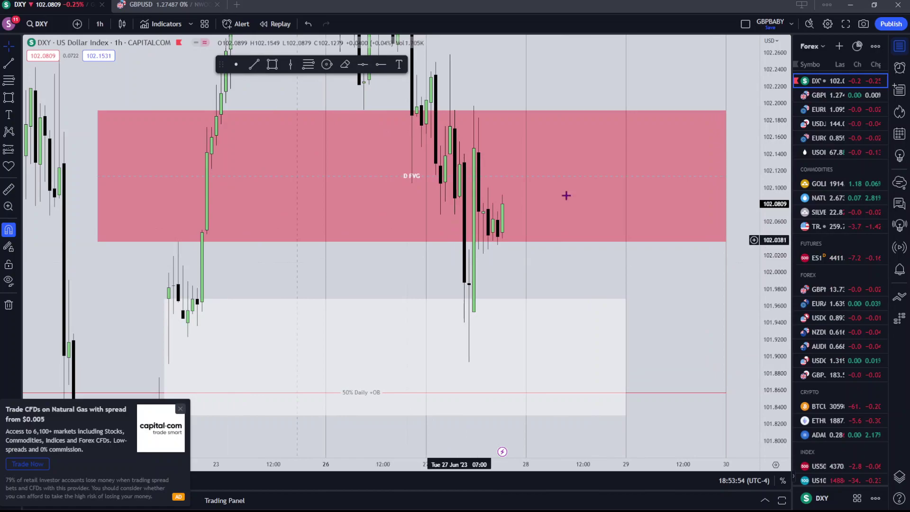
Switch the chart to EURUSD on the 1-day timeframe and bring the late-June candles into view.
click(820, 109)
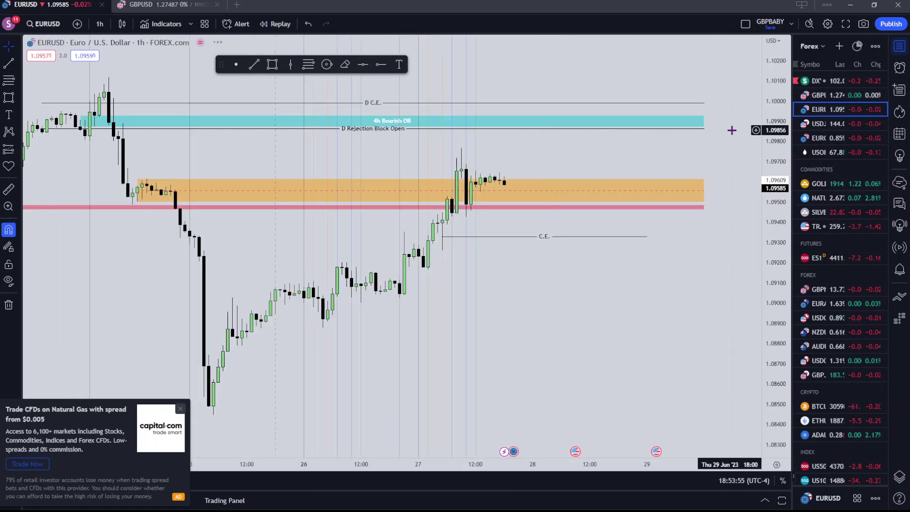
click(107, 29)
click(123, 326)
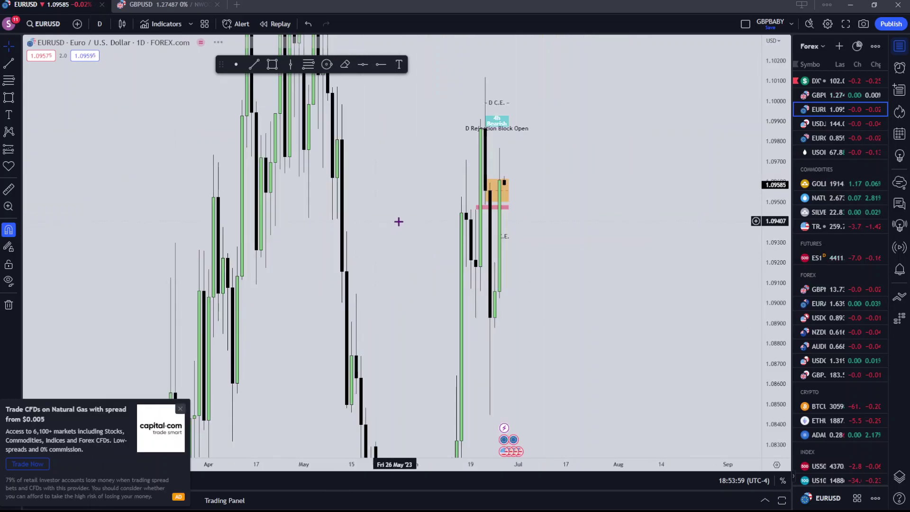
scroll(399, 222, up, 8)
drag(205, 222, 502, 256)
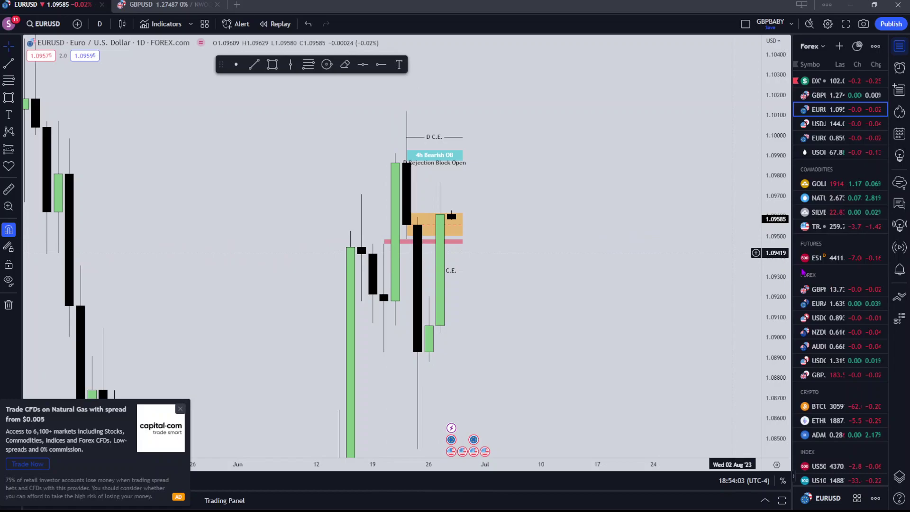
Extend the D Rejection Block Open line on the daily EURUSD chart to about the start of July.
scroll(646, 148, up, 3)
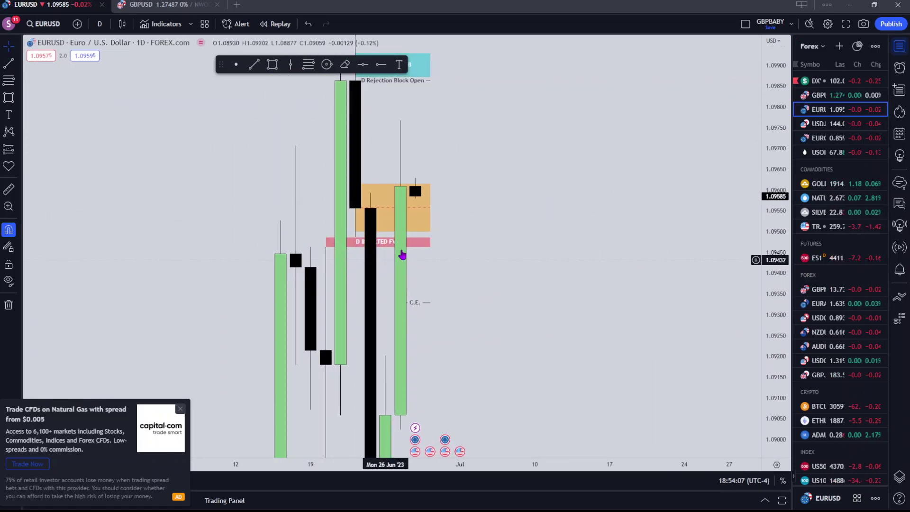
click(426, 242)
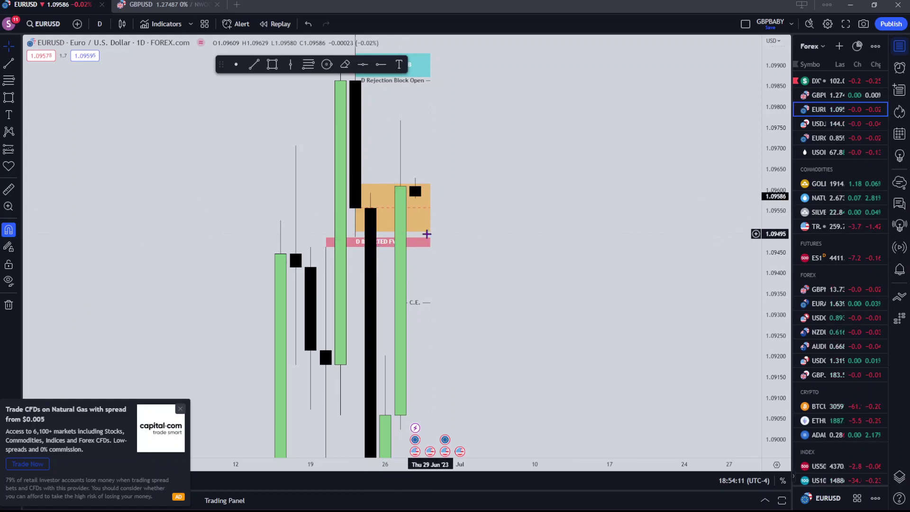
drag(469, 210, 518, 219)
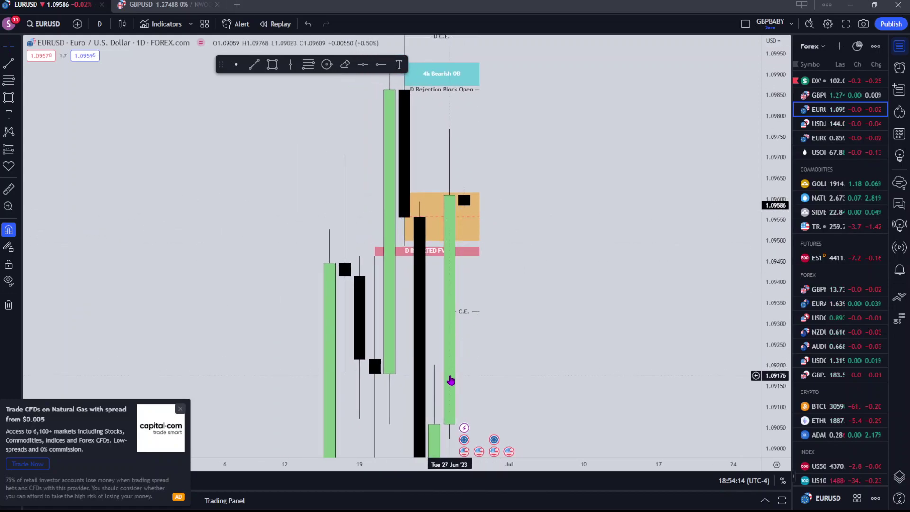
click(454, 198)
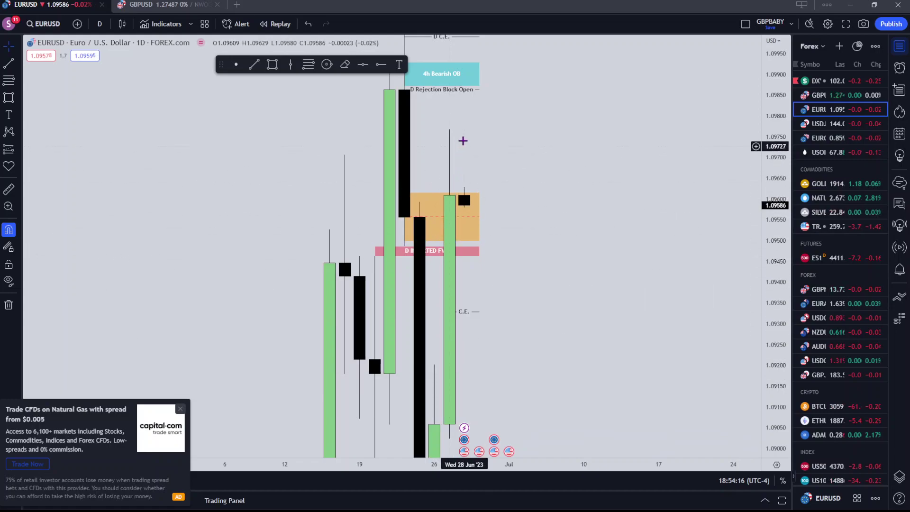
drag(394, 254, 423, 281)
drag(775, 133, 785, 283)
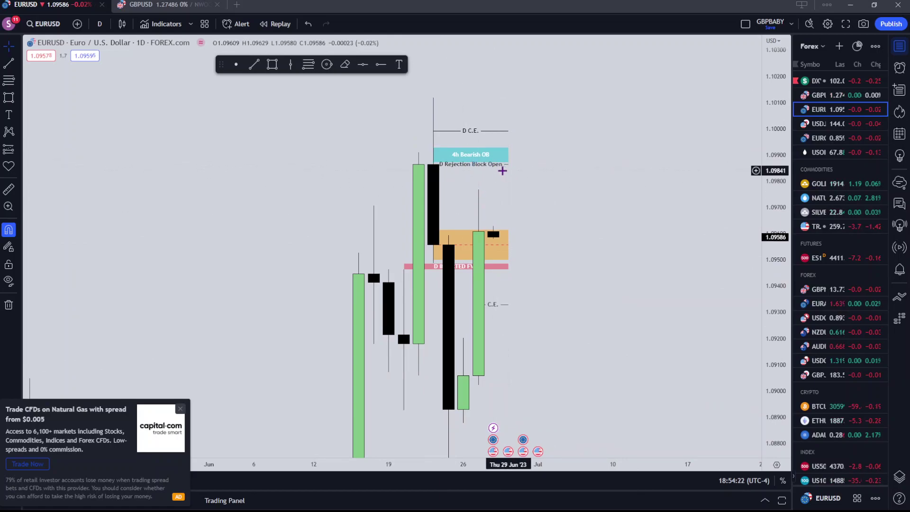
drag(509, 165, 536, 165)
click(493, 160)
click(468, 144)
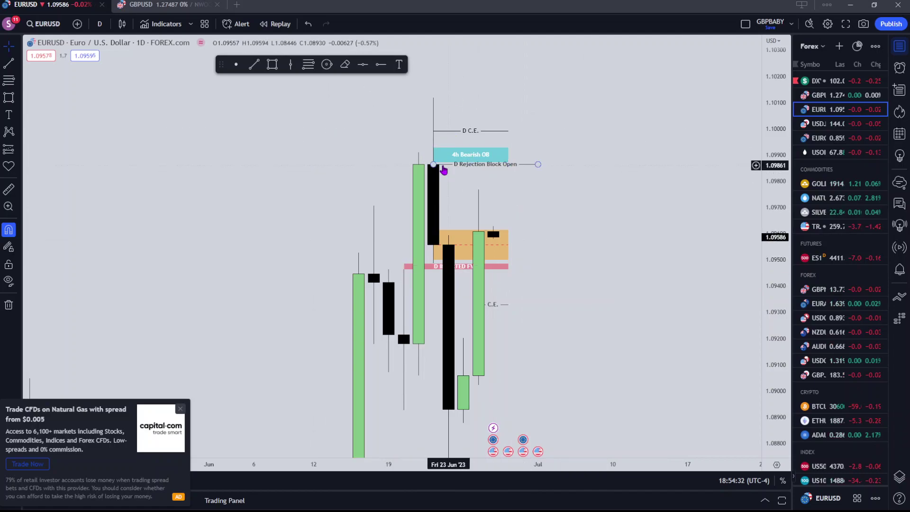
click(467, 168)
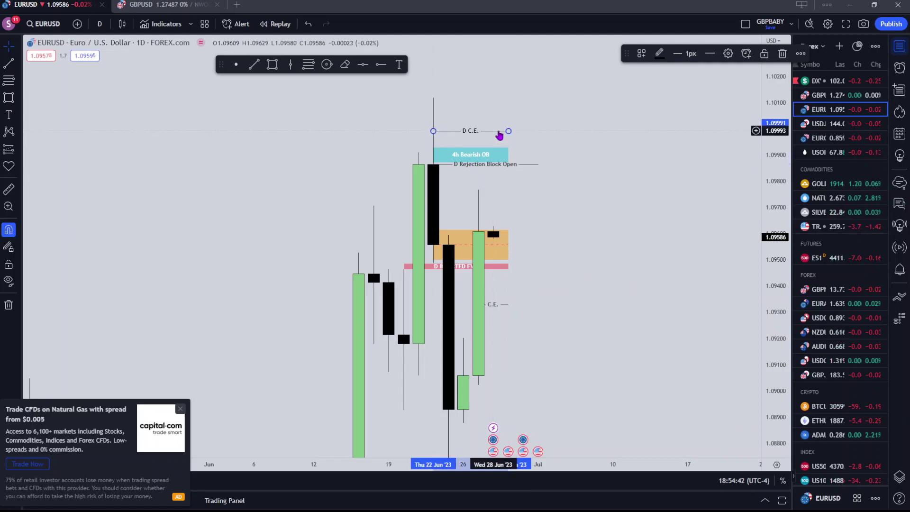
click(436, 130)
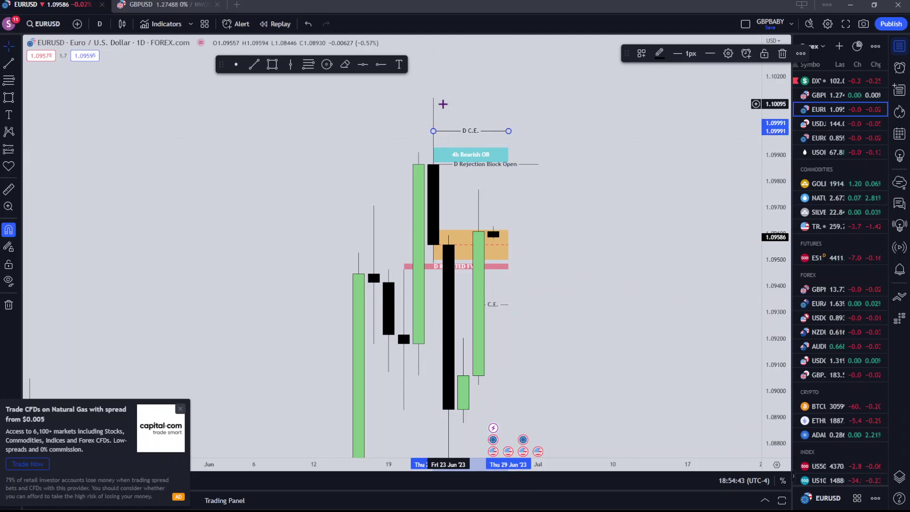
Switch the EURUSD chart to the 4-hour timeframe and examine the 4h Bearish OB, orange and D Inverted FVG zones.
click(100, 24)
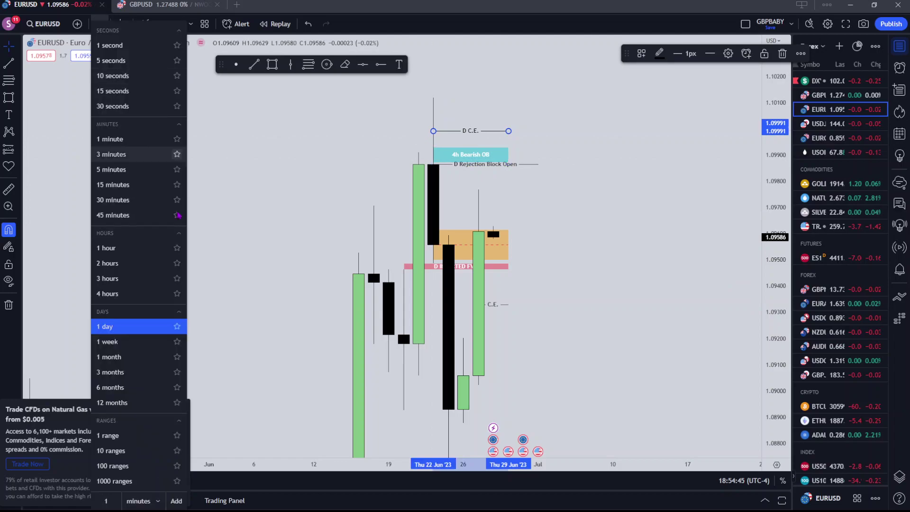
click(129, 291)
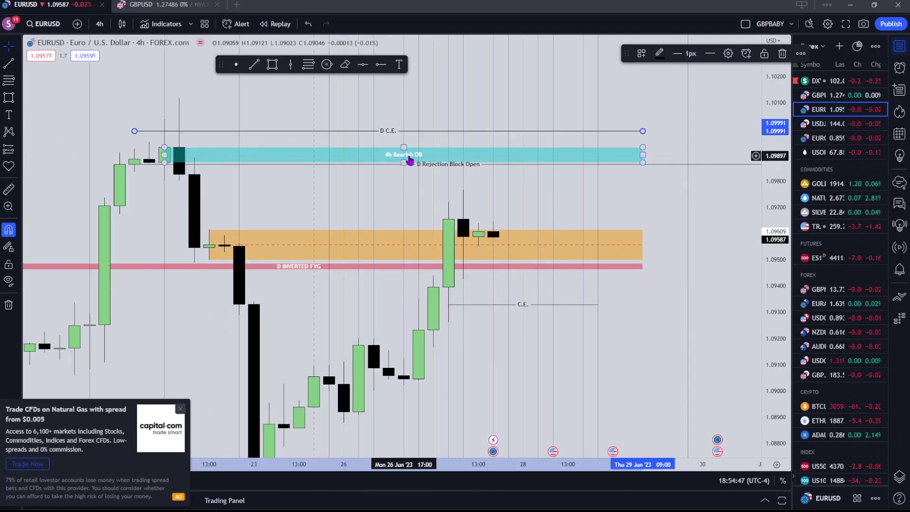
scroll(730, 229, down, 1)
scroll(730, 229, down, 1)
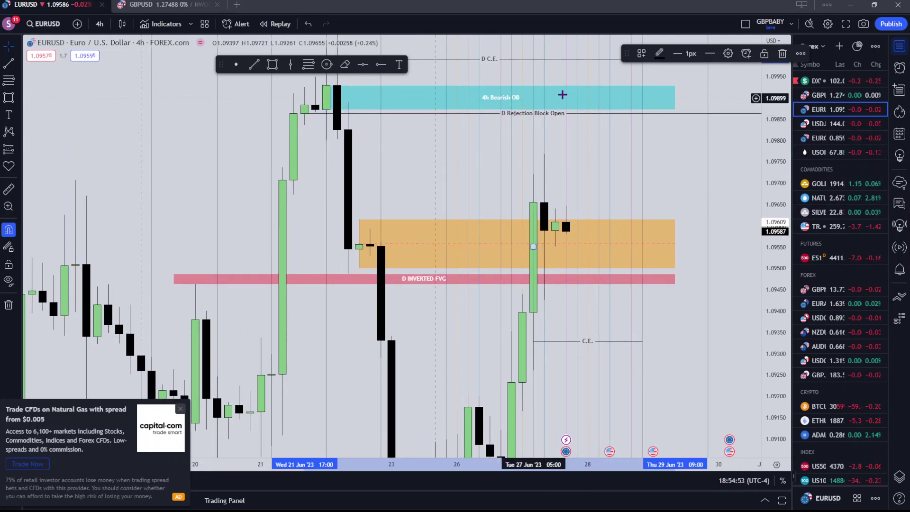
drag(756, 302, 744, 240)
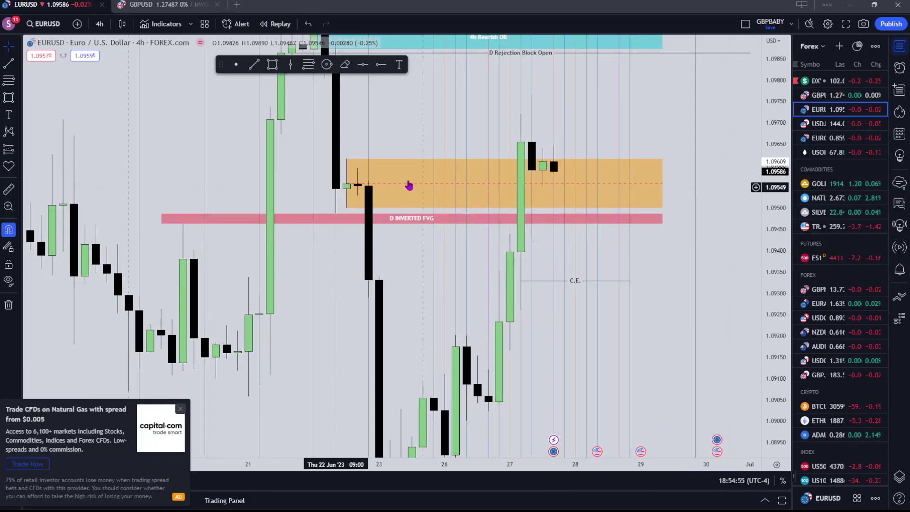
Examine the orange zone's edges and dashed midline against the 22 June and 27 June candles on the 4-hour EURUSD chart.
click(344, 175)
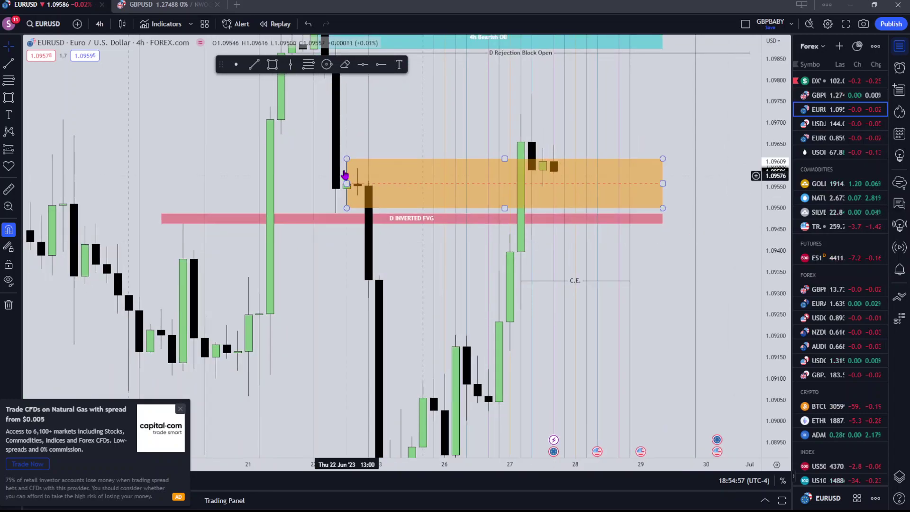
click(347, 154)
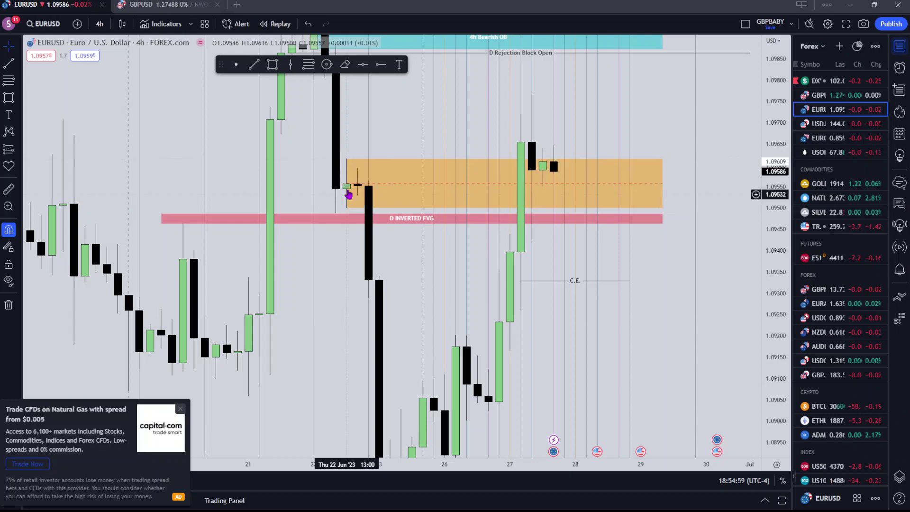
click(349, 184)
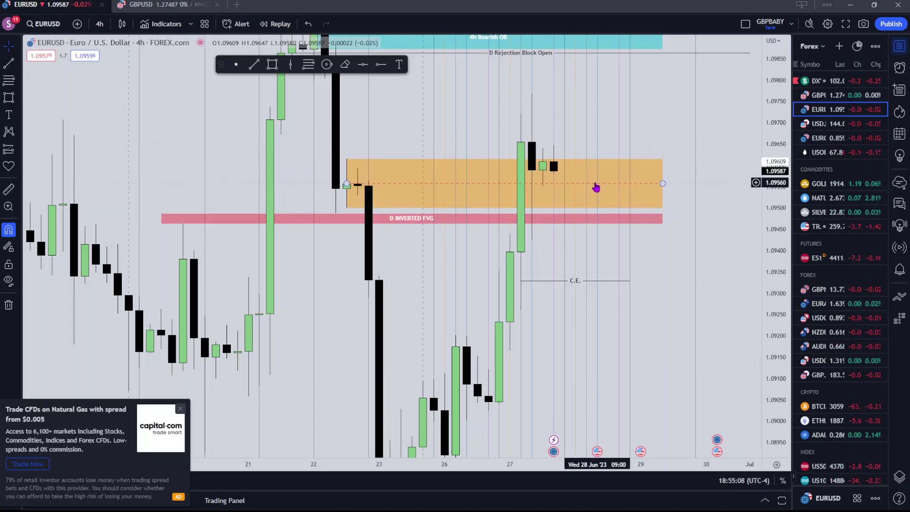
scroll(534, 215, up, 2)
click(487, 282)
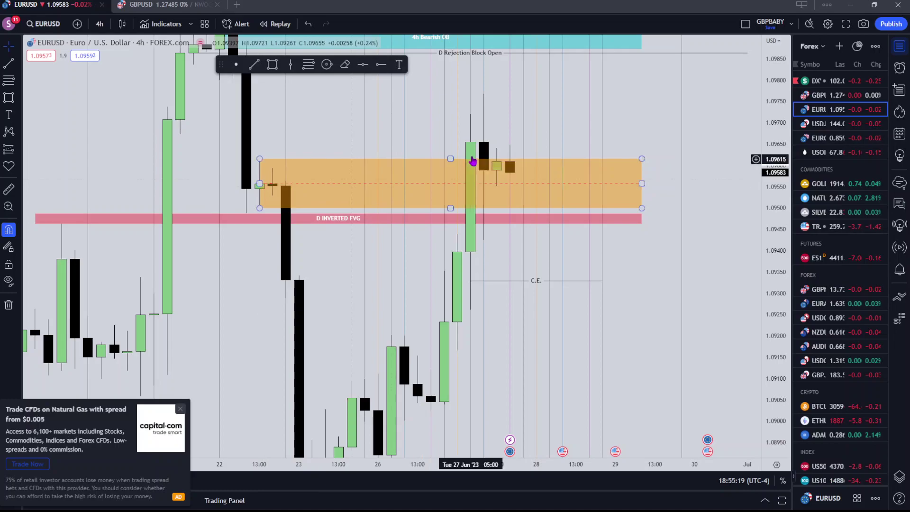
drag(500, 248, 496, 276)
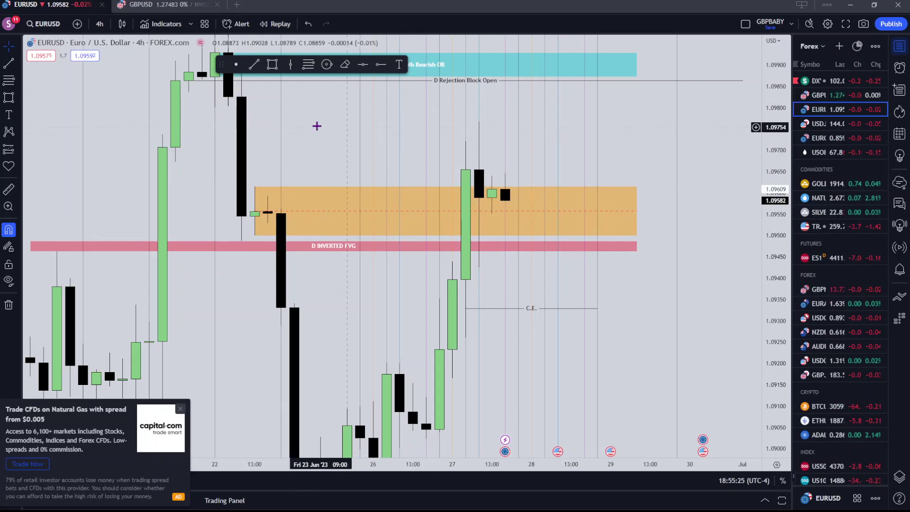
Mark the gap above the orange zone with a rectangle from 22 June 05:00 to 28 June 13:00, and delete the rectangle again.
drag(282, 172, 282, 246)
key(alt+shift+r)
mouse_move(229, 186)
mouse_down()
mouse_move(254, 261)
mouse_move(309, 260)
mouse_up()
drag(427, 241, 572, 228)
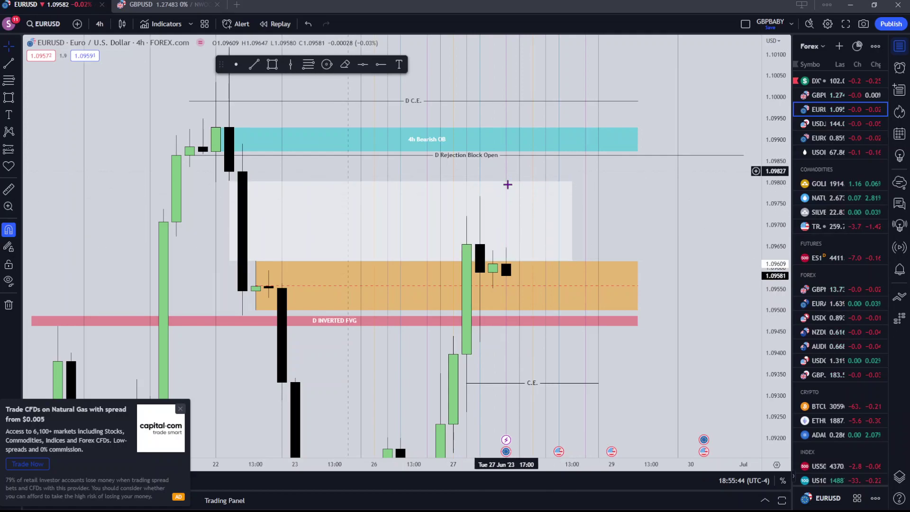
click(570, 209)
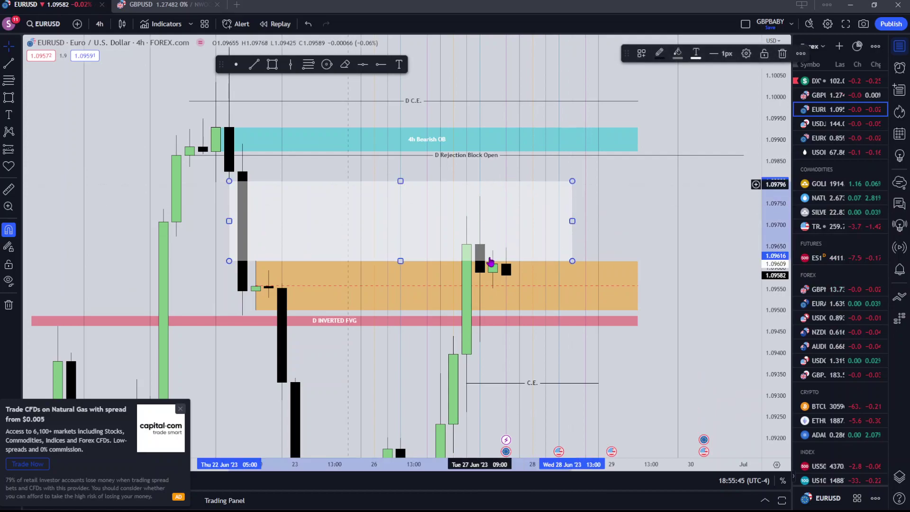
key(Delete)
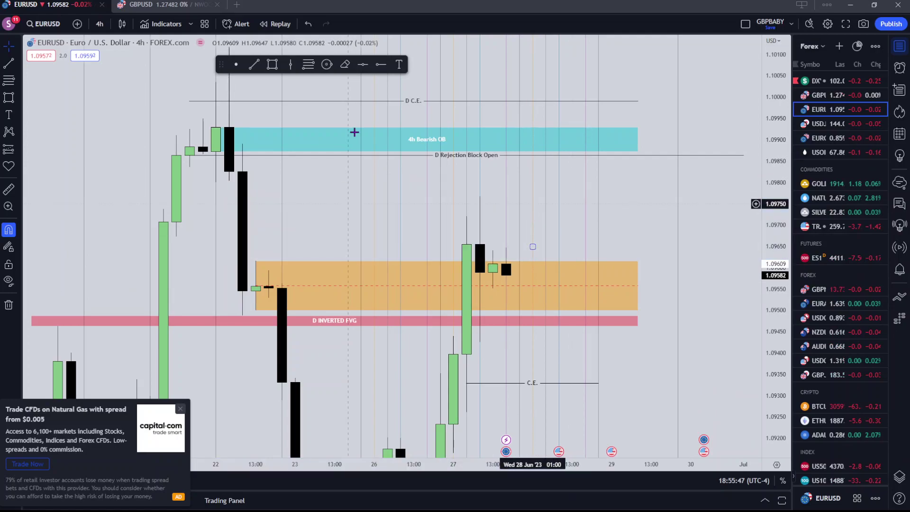
Switch the EURUSD chart to the 1-hour timeframe and on to the 15-minute timeframe.
click(99, 24)
click(152, 250)
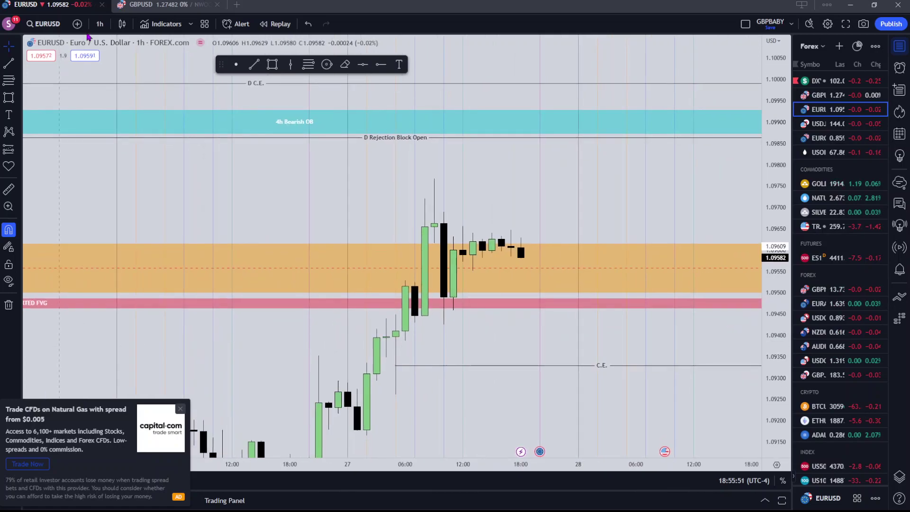
click(99, 23)
click(140, 187)
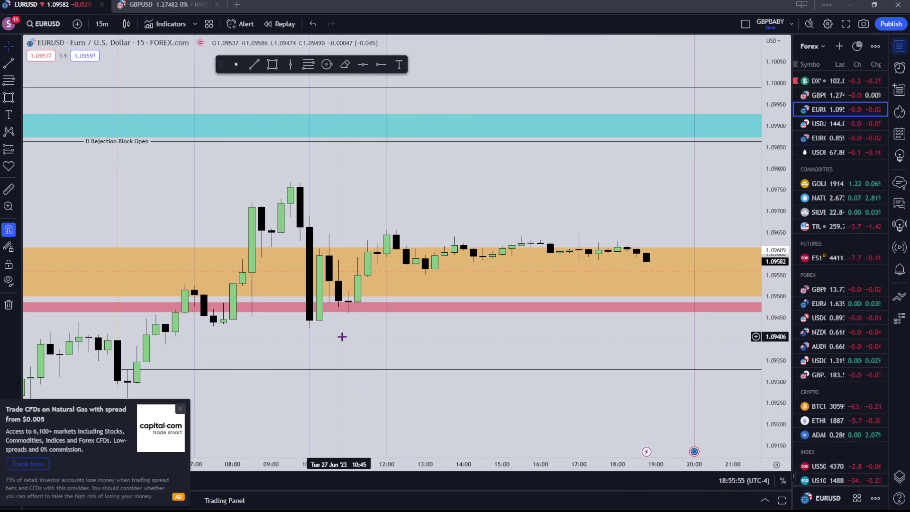
Examine the 27 June price action around the orange and D Inverted FVG zones on the 15-minute EURUSD chart.
scroll(279, 328, down, 1)
drag(376, 340, 420, 272)
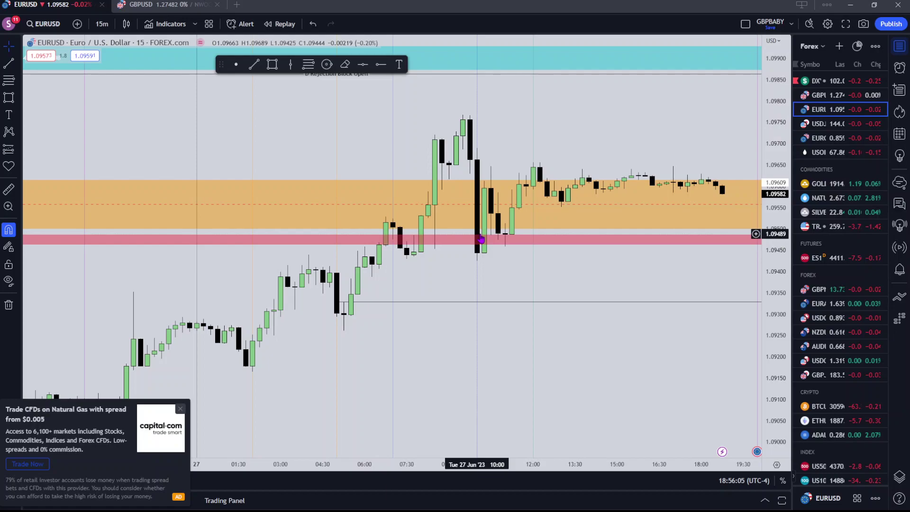
scroll(482, 239, down, 3)
scroll(298, 265, down, 2)
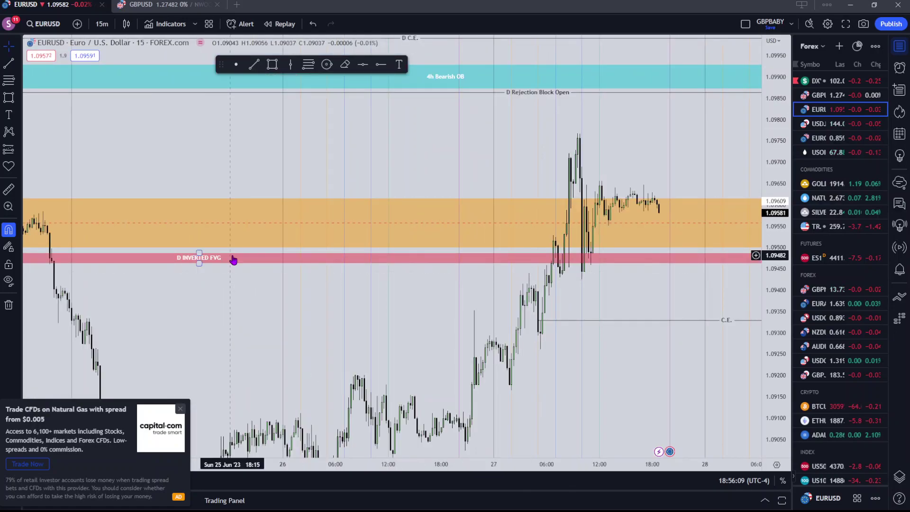
scroll(487, 262, up, 2)
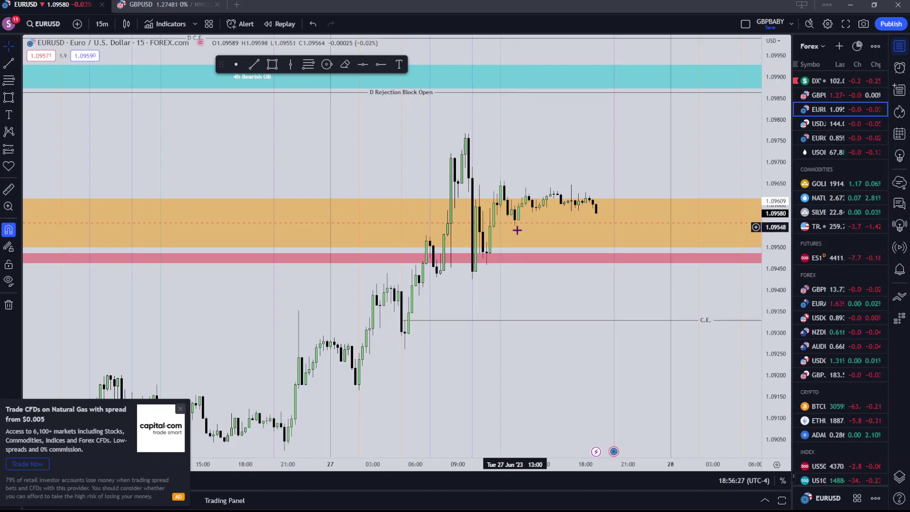
drag(530, 214, 469, 264)
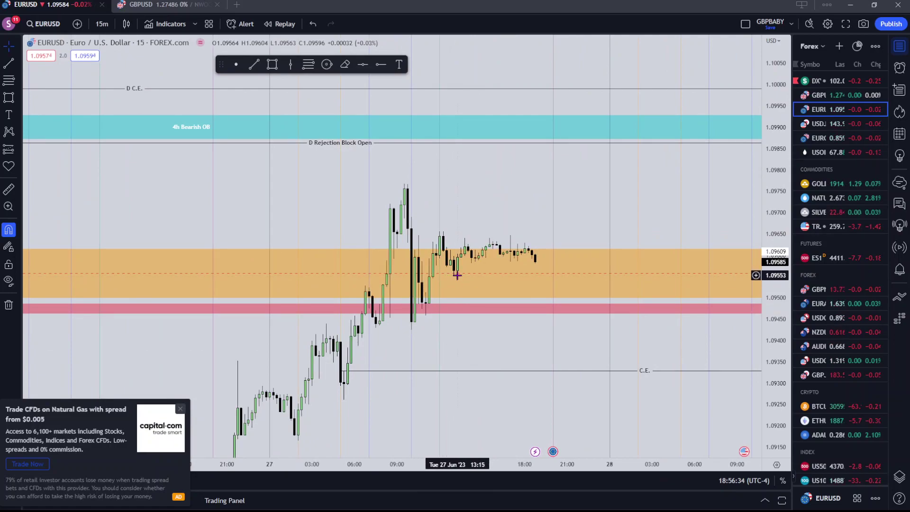
right_click(455, 278)
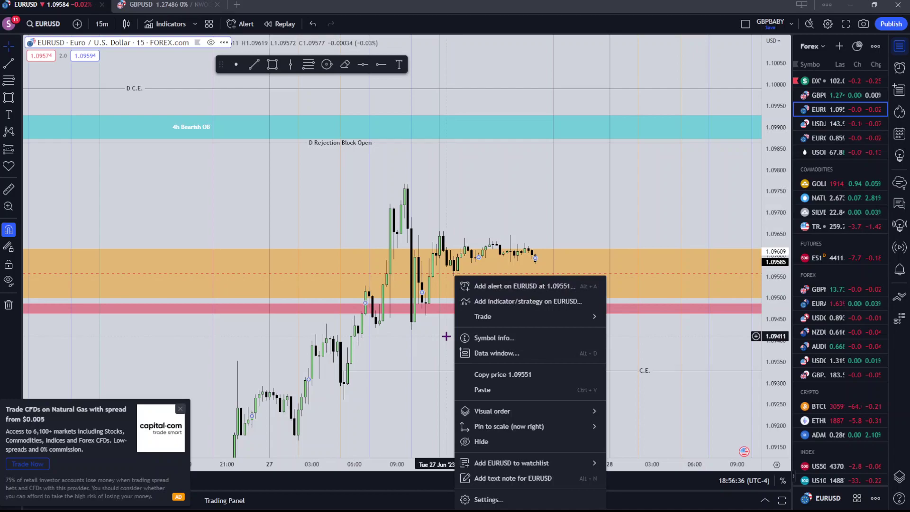
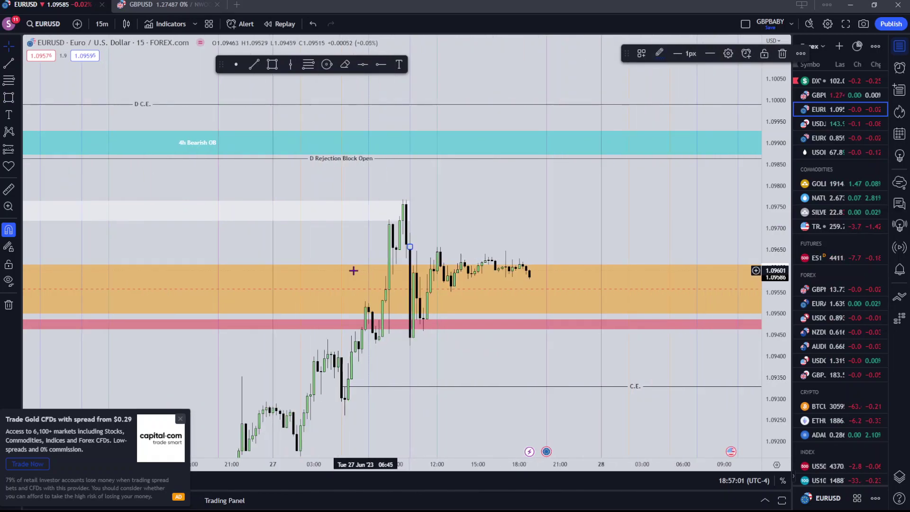
Examine the 27 June swing high, the following drop and the rebound around the orange and red zones on the 15-minute EURUSD chart.
drag(356, 211, 623, 169)
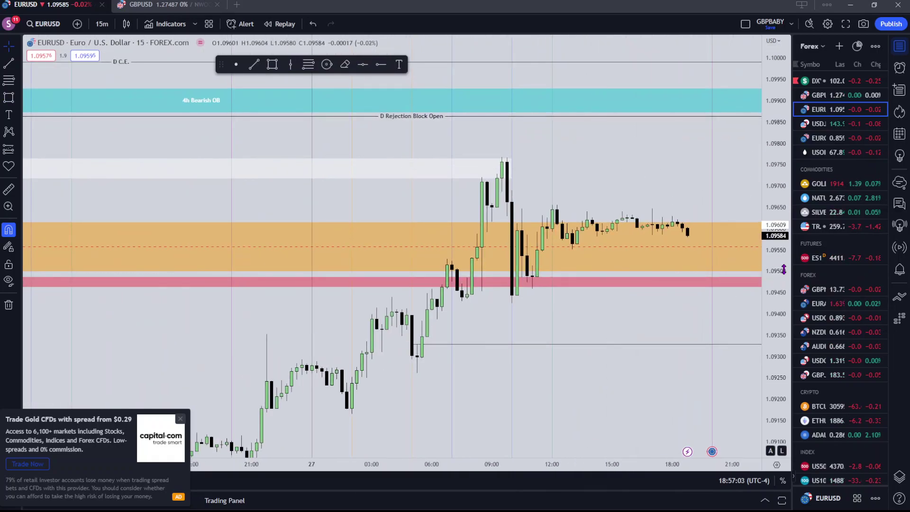
drag(784, 272, 778, 90)
drag(601, 138, 668, 191)
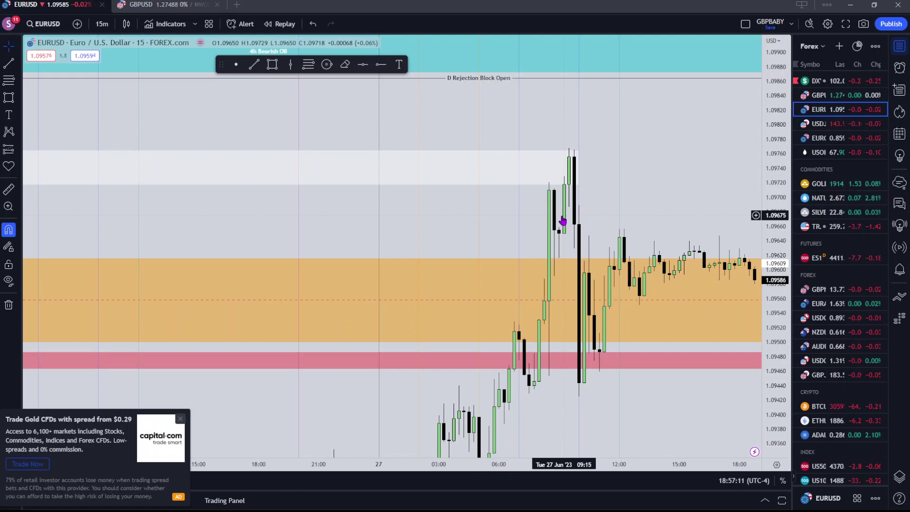
drag(544, 410, 549, 336)
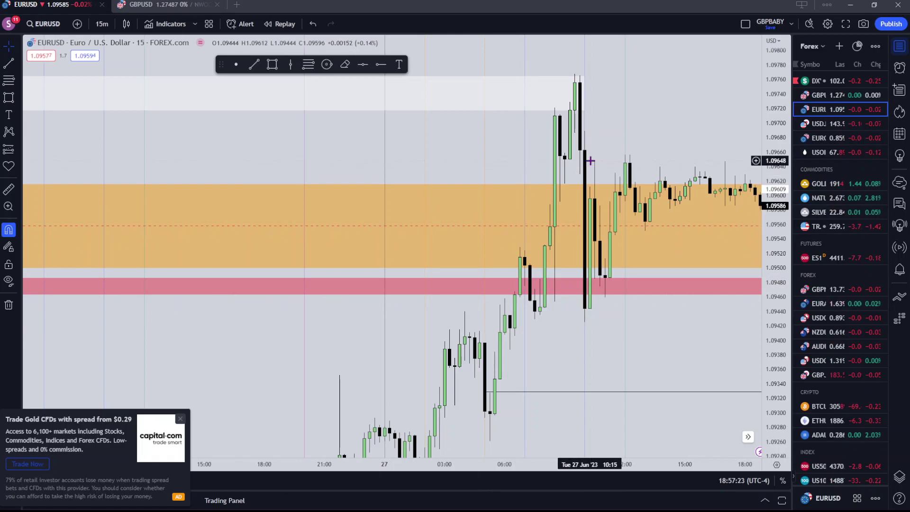
click(527, 145)
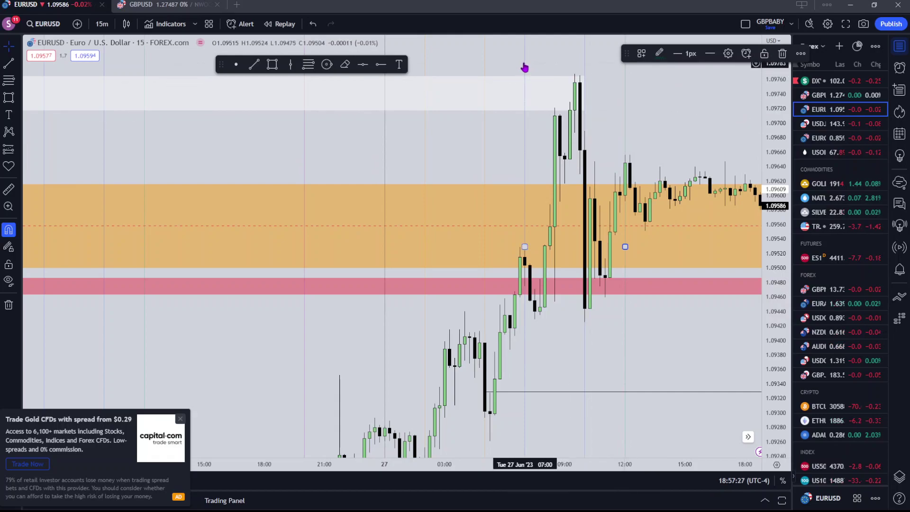
click(584, 63)
click(584, 63)
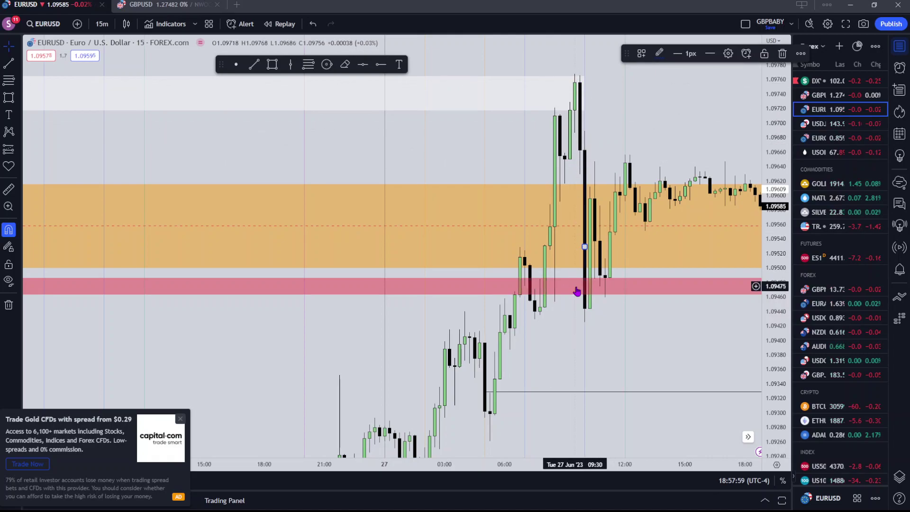
drag(685, 350, 491, 272)
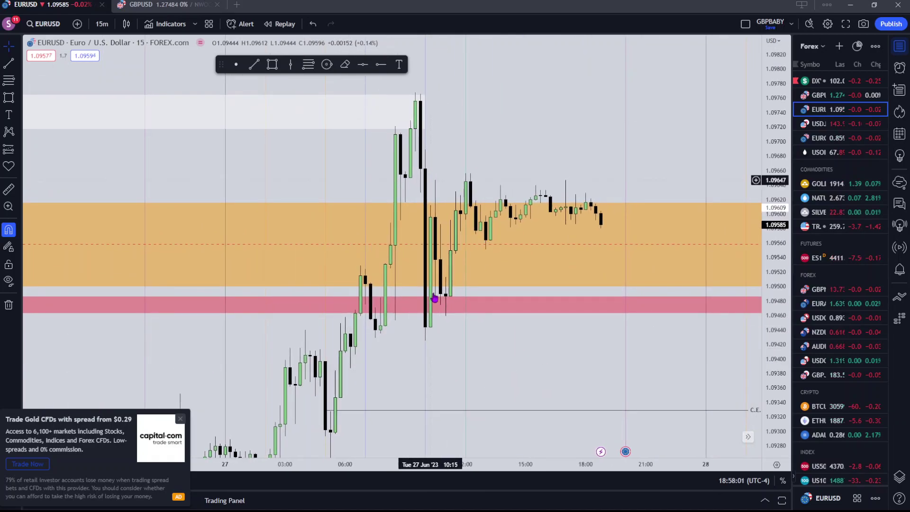
drag(670, 176, 580, 250)
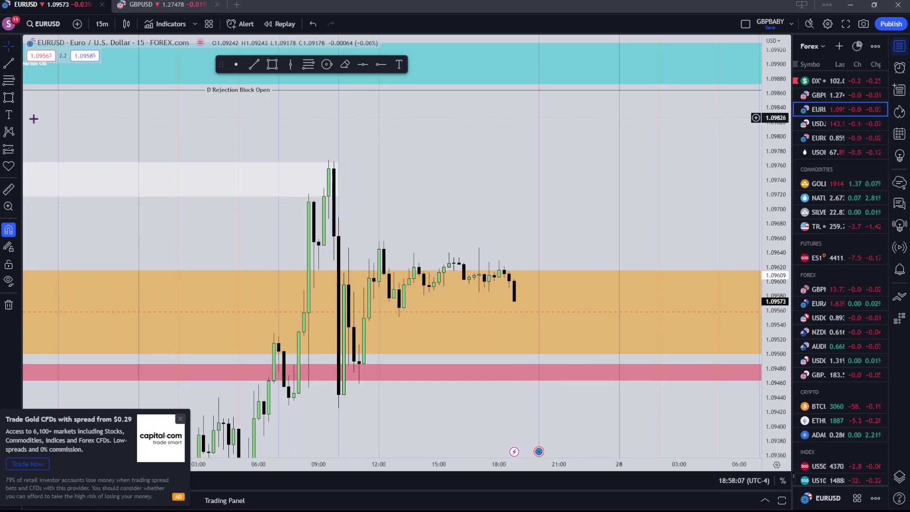
Draw horizontal trend lines from the 27 June high at 1.09768, spanning 09:30 to 22:15, and from the low of the following drop.
click(254, 65)
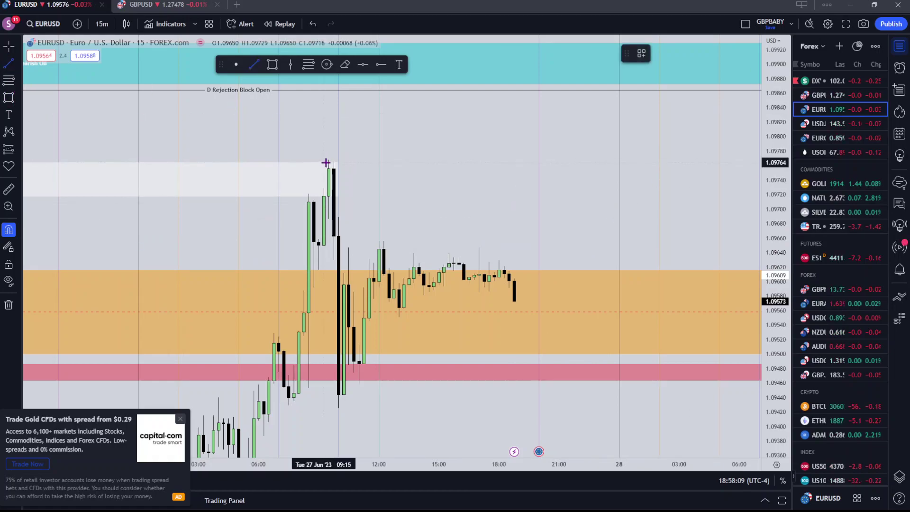
drag(329, 161, 584, 160)
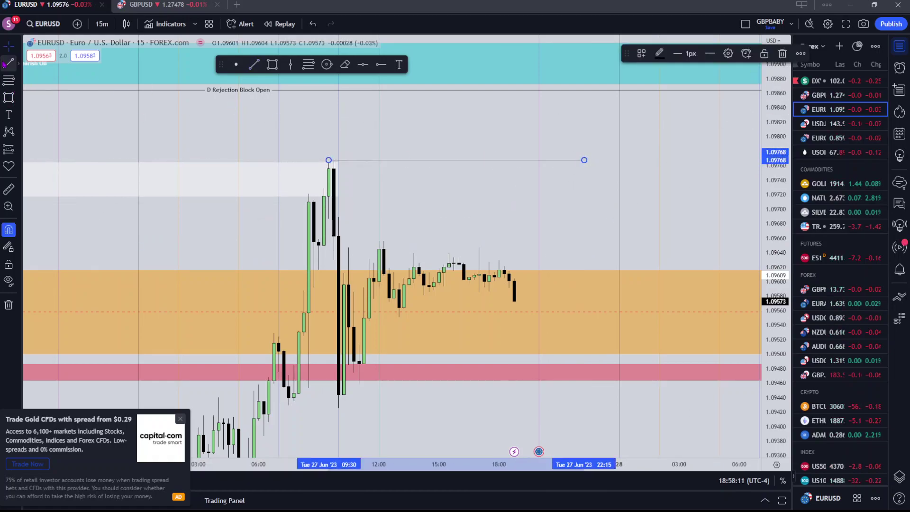
mouse_move(338, 407)
mouse_down()
mouse_move(614, 408)
mouse_move(567, 380)
mouse_up()
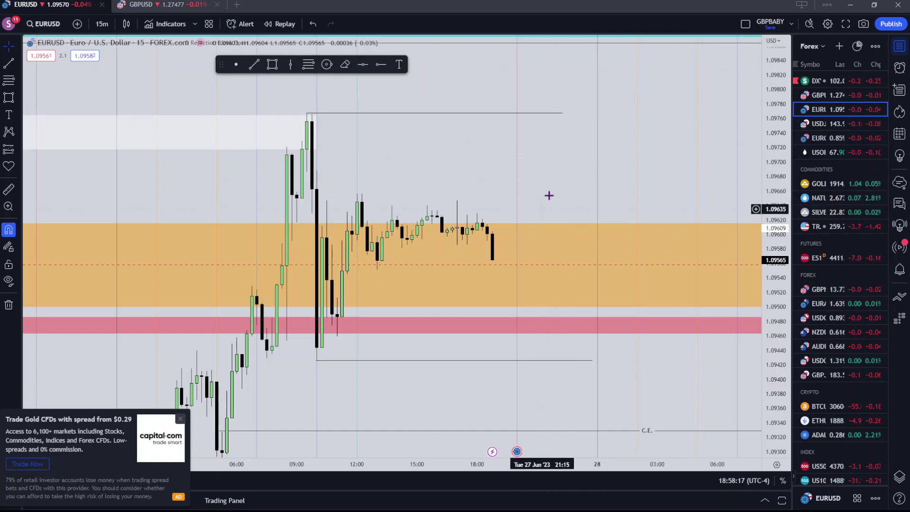
Extend the trend line at the 27 June high to 28 June 00:00 and apply the Buyside template to it.
drag(562, 114, 597, 114)
click(729, 53)
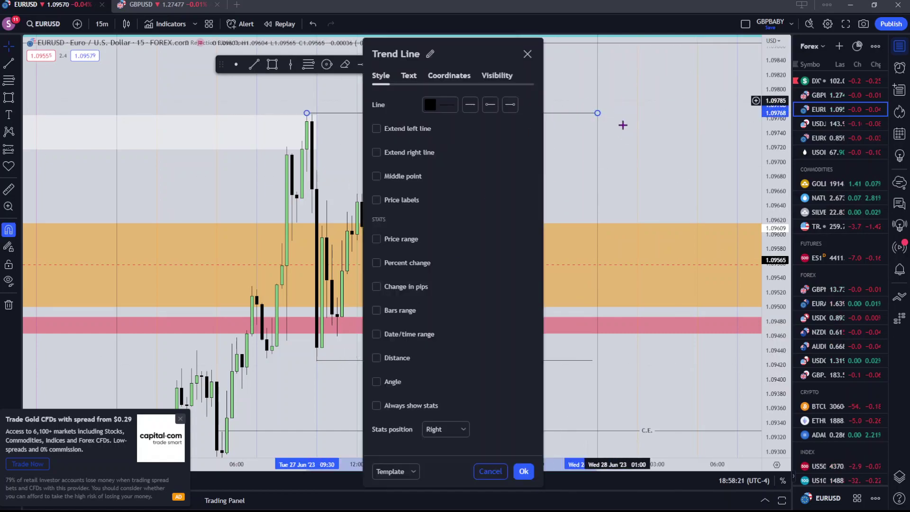
click(398, 472)
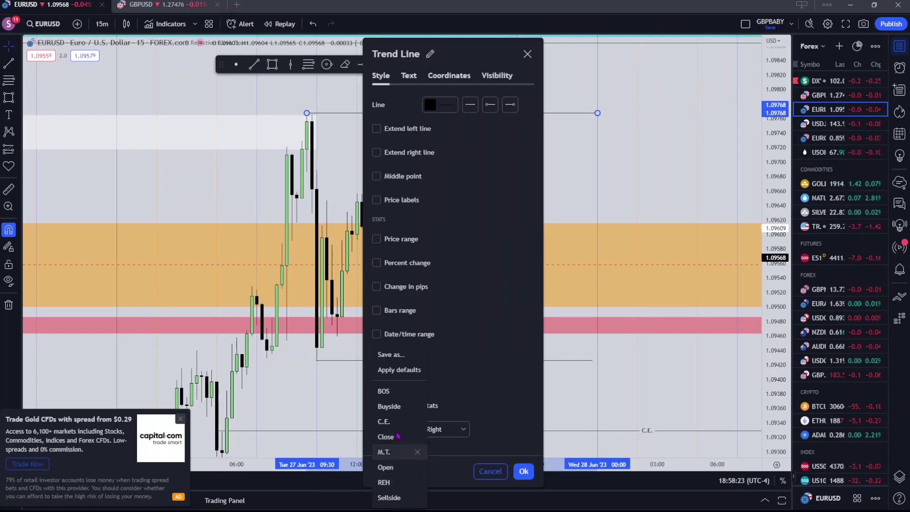
click(398, 413)
click(520, 476)
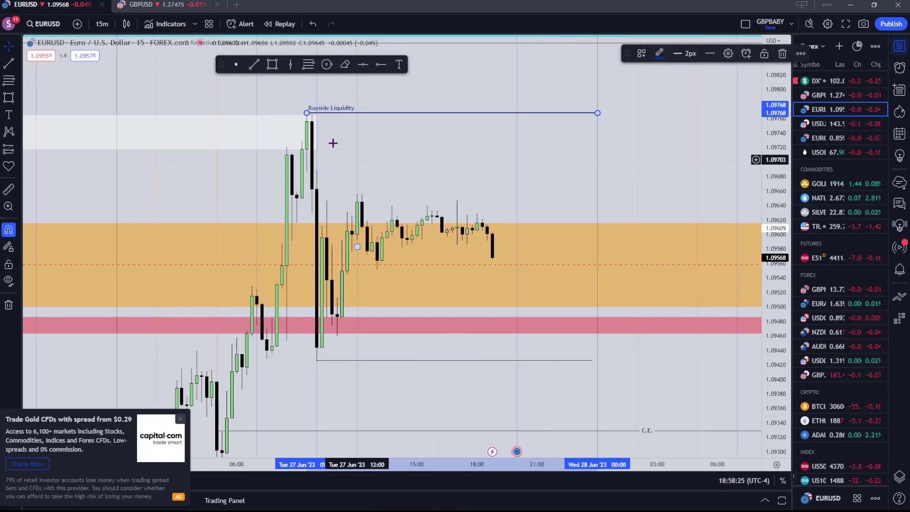
Examine the 4h Bearish OB, D Rejection Block Open and white zone back to their 22 June origins and against the 27 June high.
scroll(568, 146, down, 2)
scroll(569, 146, down, 2)
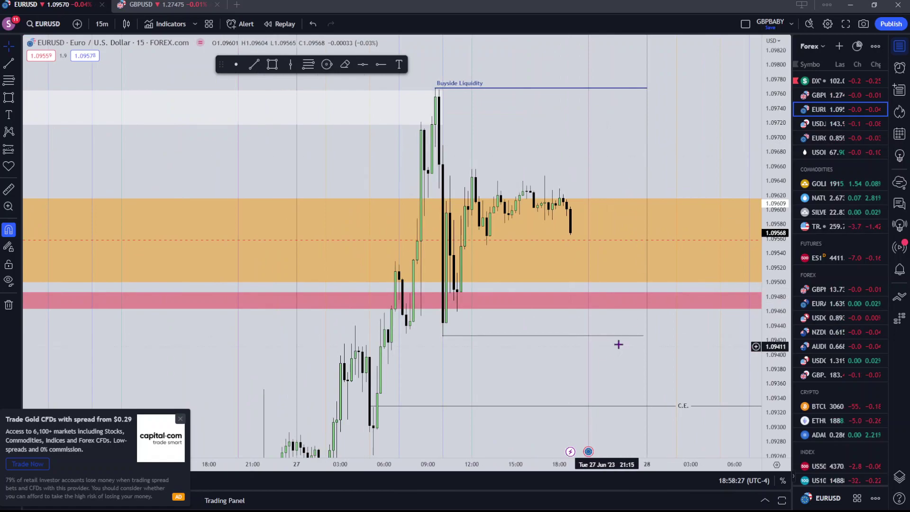
drag(781, 188, 736, 352)
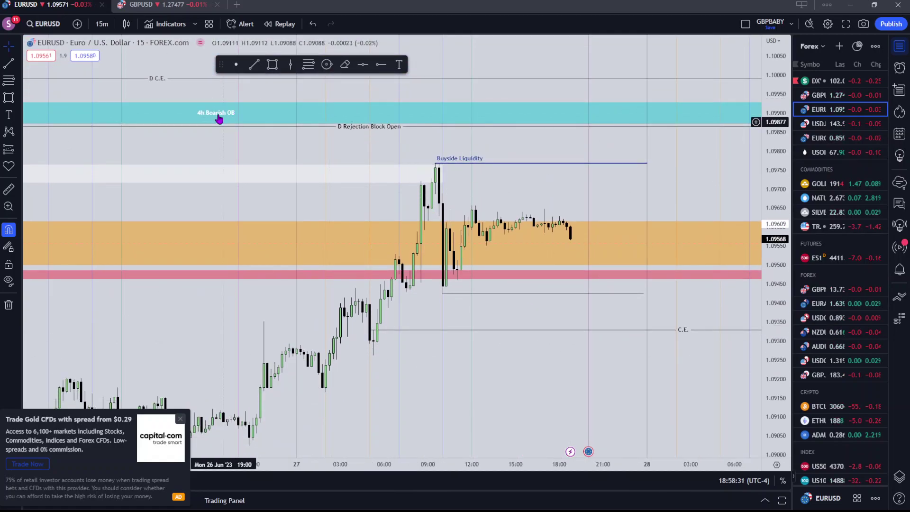
scroll(228, 134, down, 3)
drag(140, 144, 505, 191)
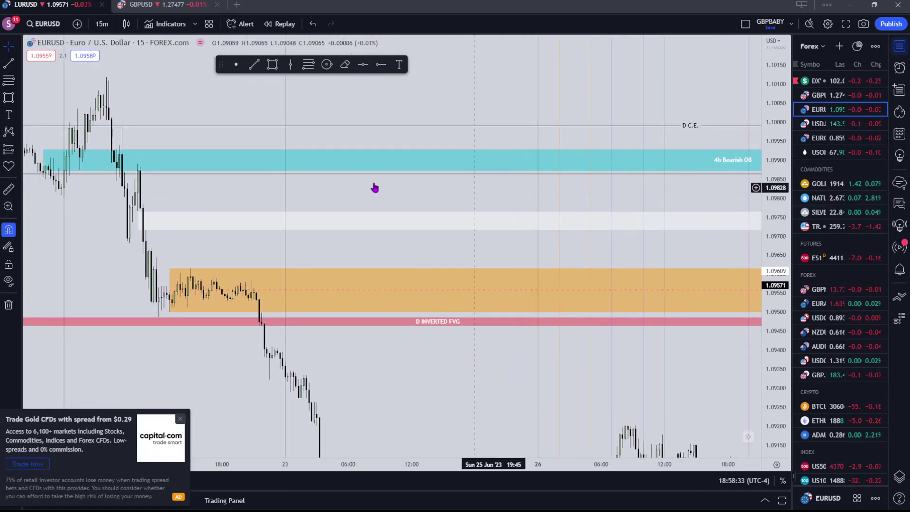
drag(219, 207, 2, 207)
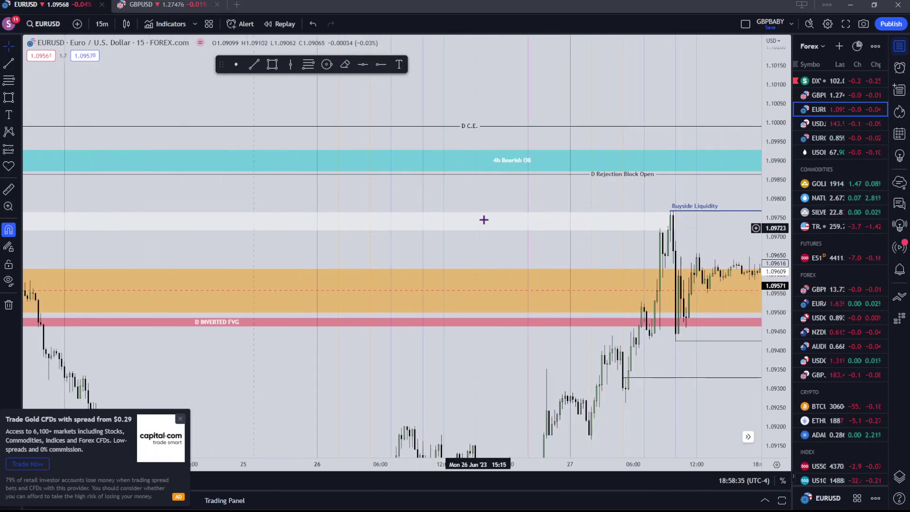
drag(483, 199, 276, 191)
drag(557, 232, 508, 248)
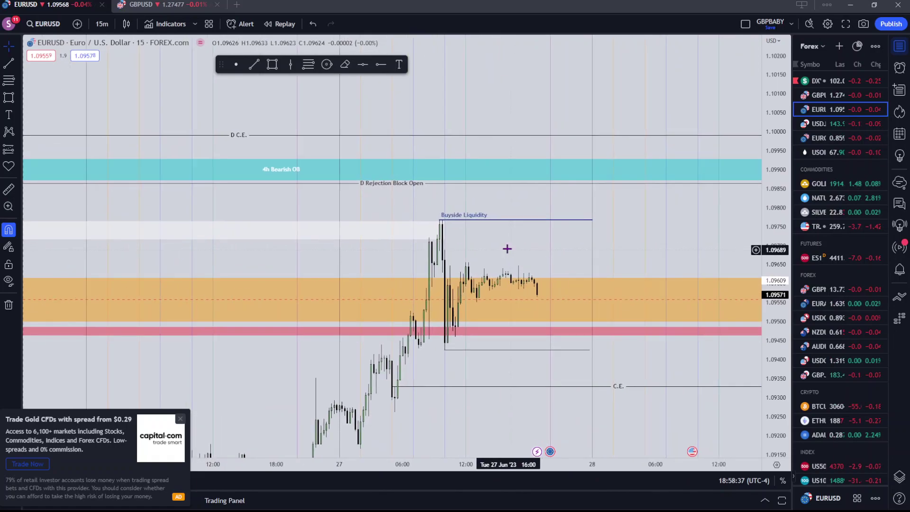